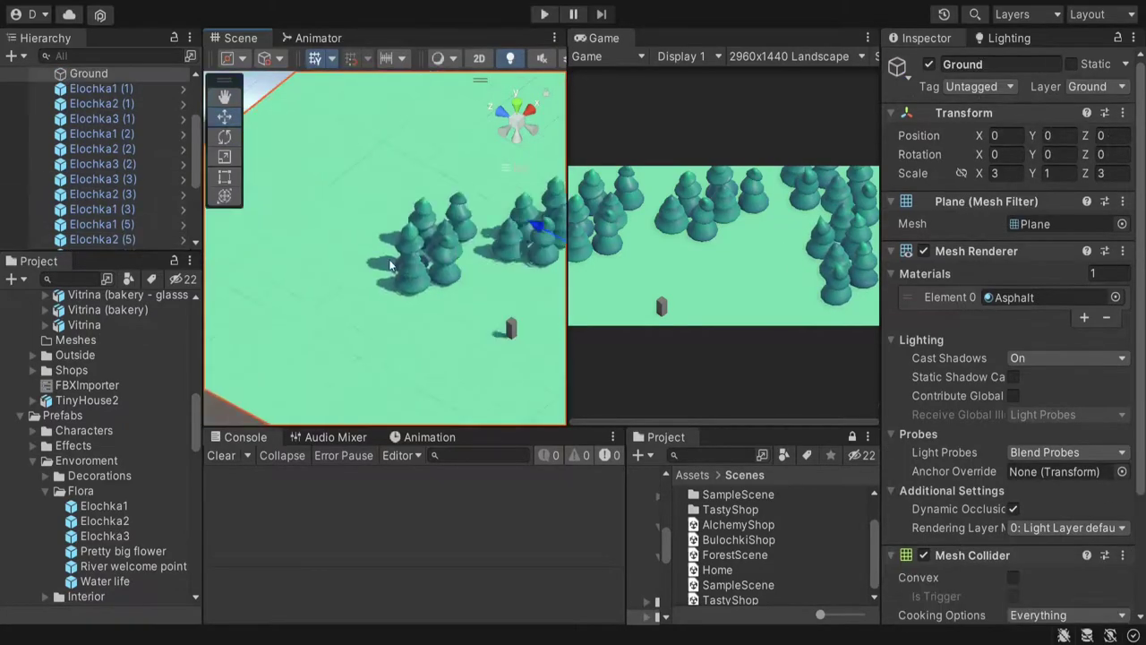
- Scale the Sphere to about 34.69 on all axes so it domes over the forest
key(r)
drag(450, 349, 450, 353)
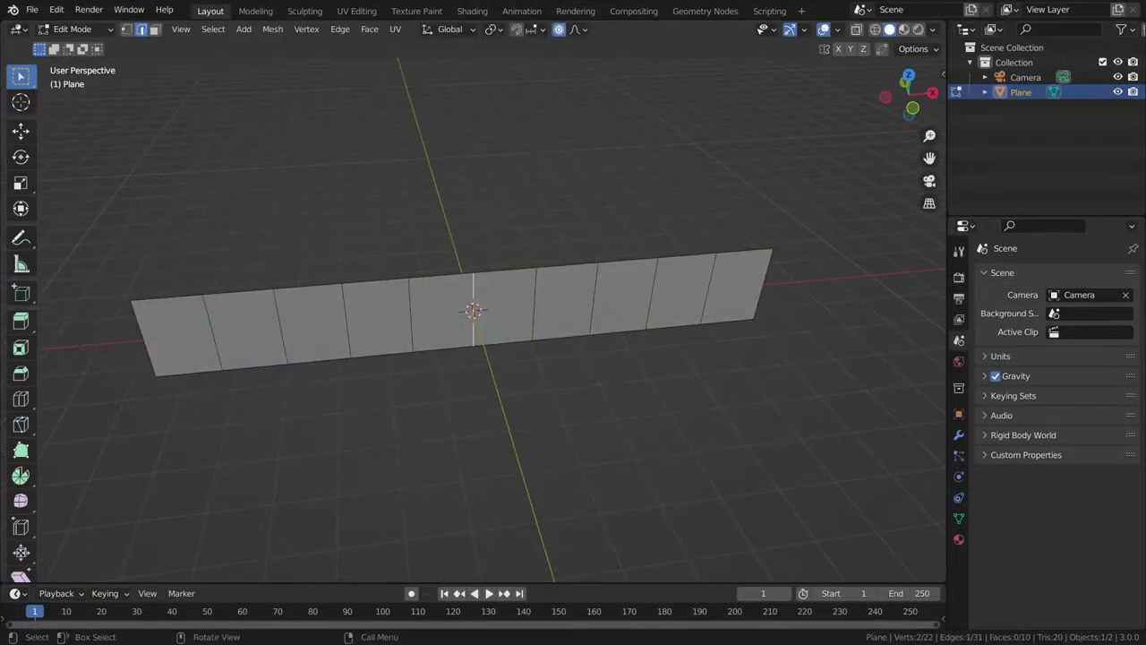
- In top view, bend the plane's middle into a curve with proportional editing
key(KP_7)
key(g)
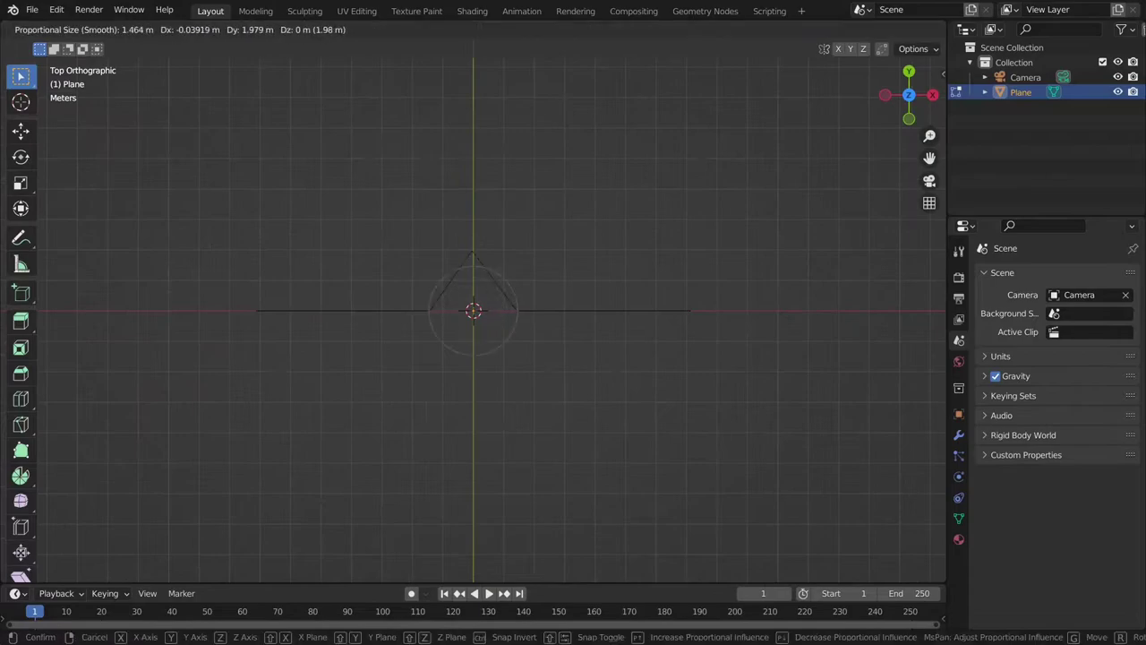
key(Return)
middle_drag(537, 358, 591, 323)
- Select the top edge loop and rotate it with proportional falloff from side view
alt+click(519, 280)
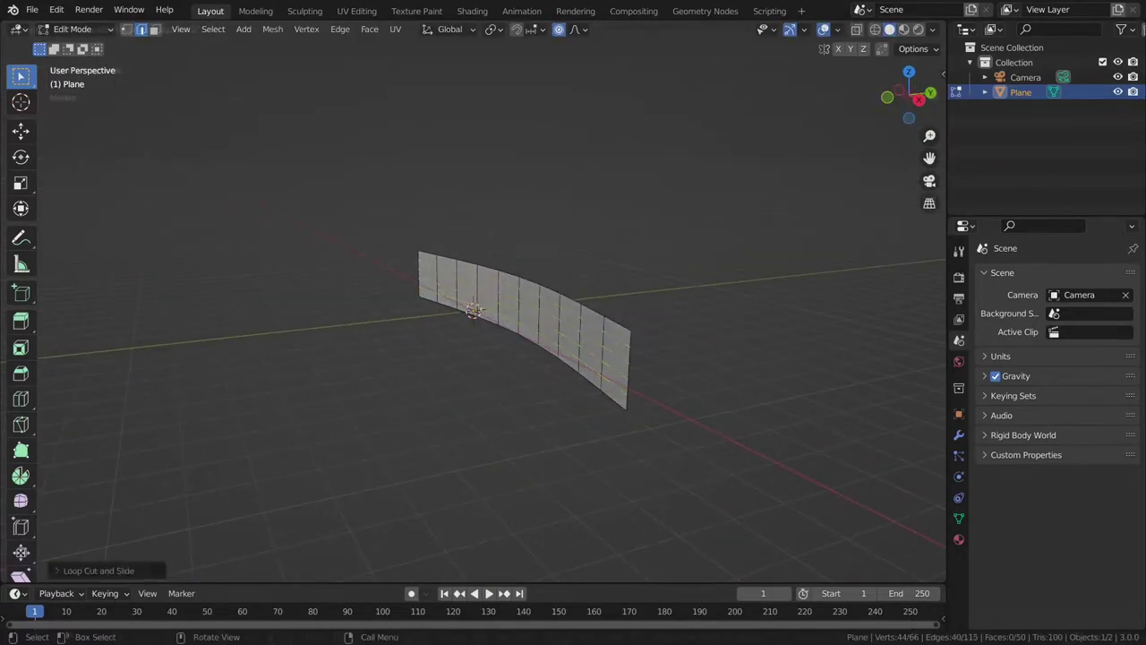
key(KP_3)
key(r)
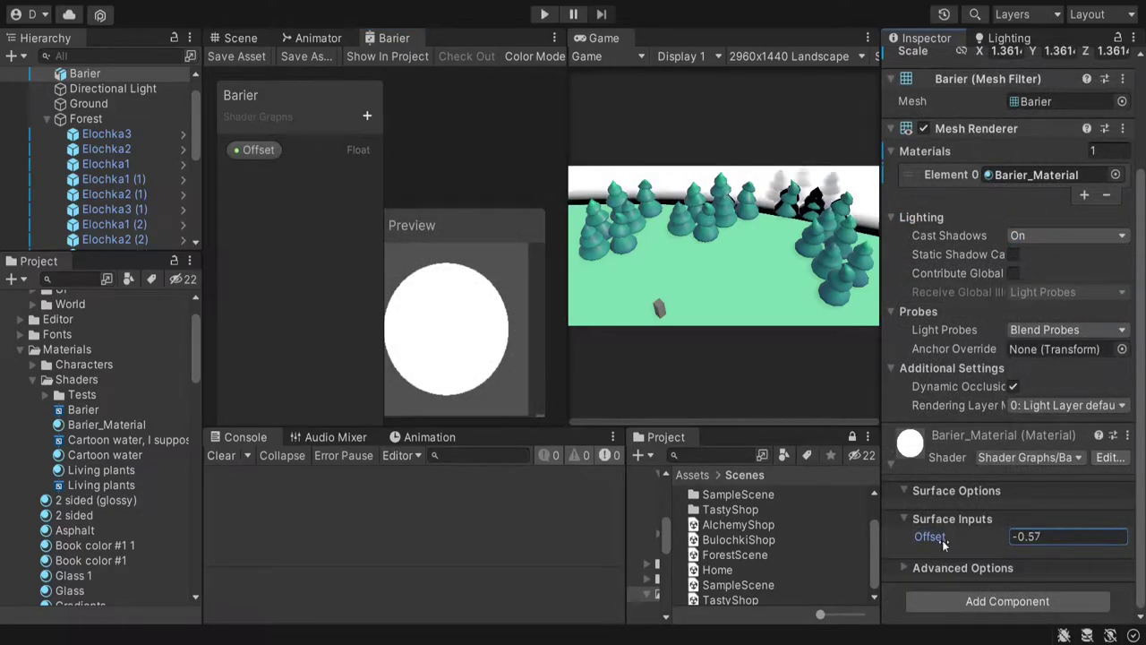
- Adjust the Barier_Material Offset value and select the Fresnel and Add nodes in the Barier graph
drag(942, 540, 954, 541)
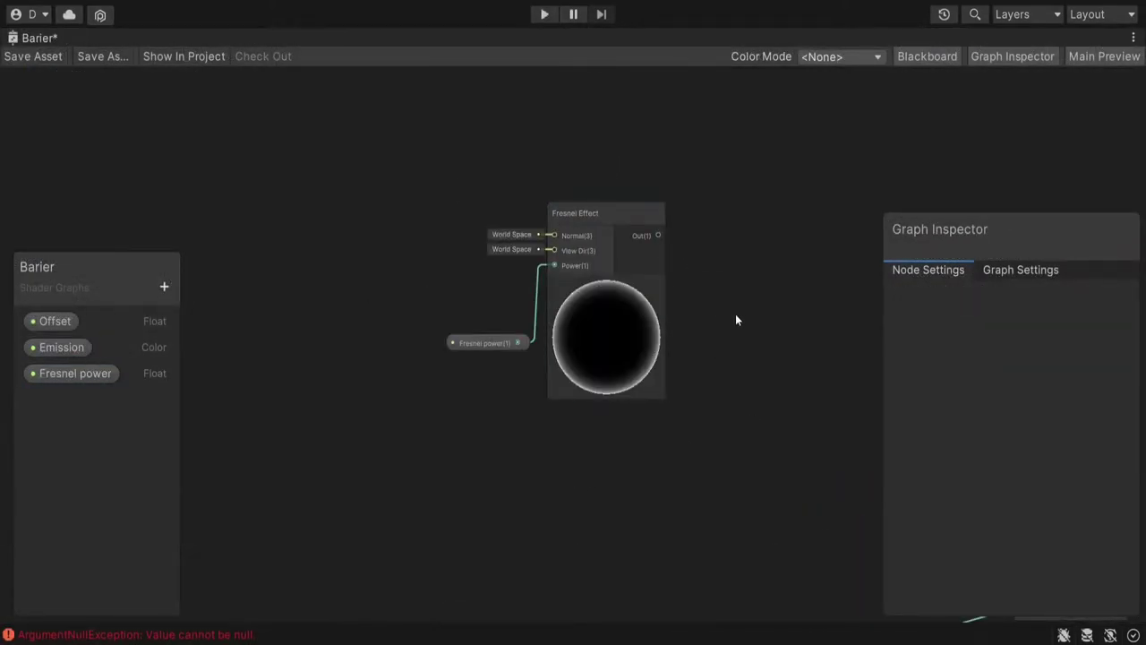
scroll(735, 320, down, 3)
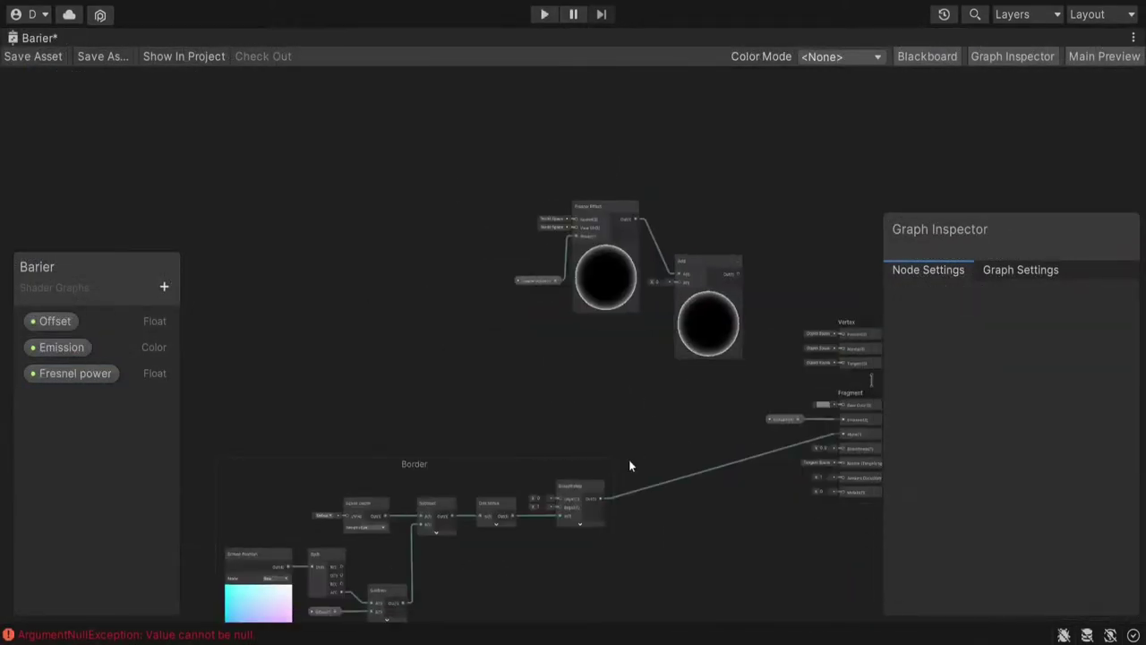
drag(628, 460, 714, 276)
scroll(742, 416, up, 2)
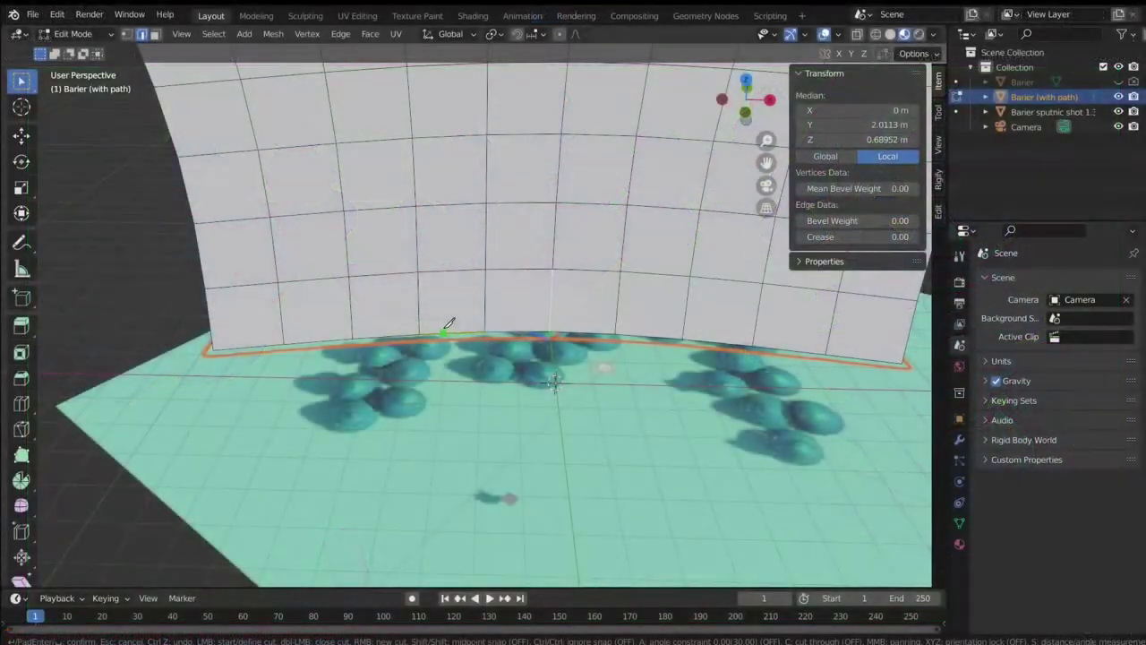
- Begin the knife outline of the opening at the barrier wall's bottom edge
click(434, 334)
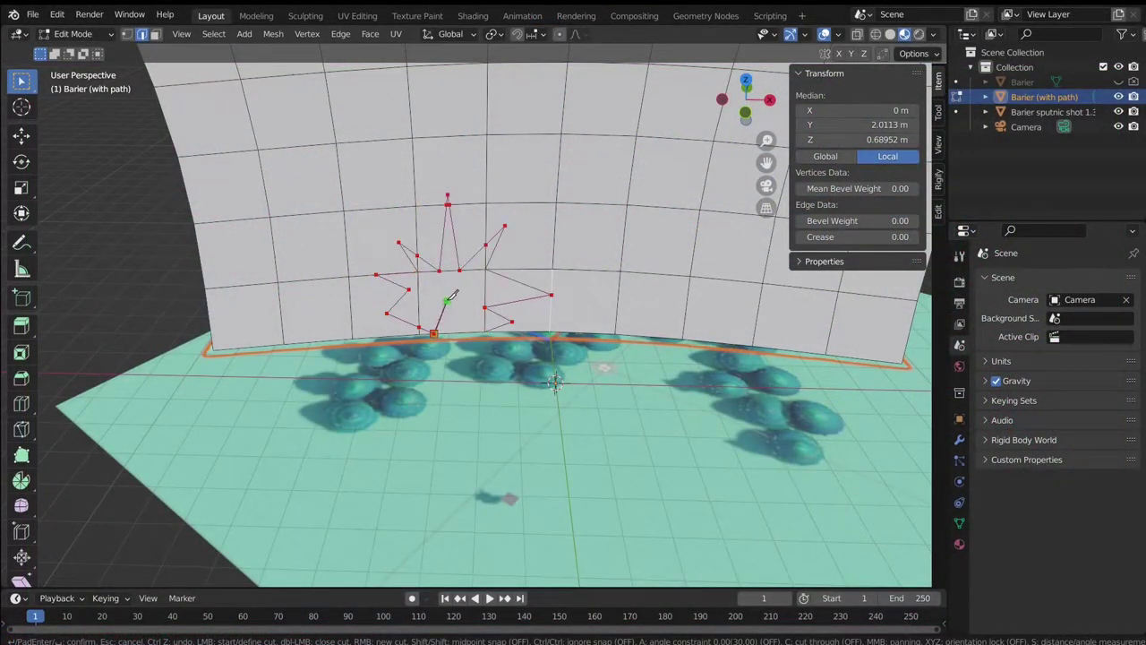